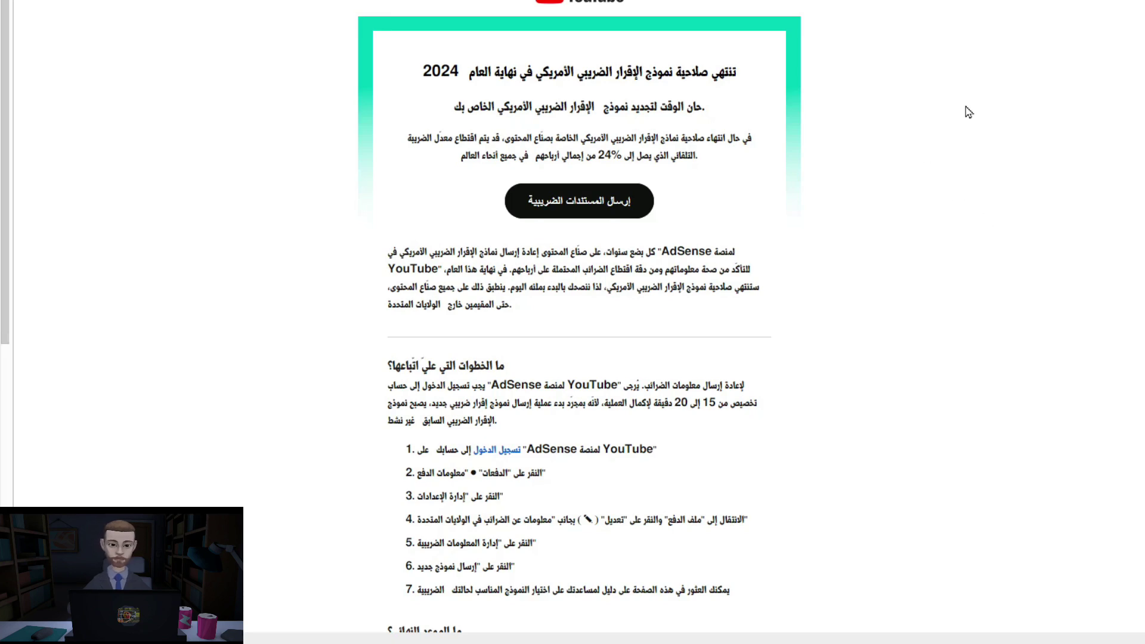
Read the YouTube e-mail about renewing the US tax form, highlighting the 10 December deadline and the 24% withholding passage.
scroll(990, 78, "down", 3)
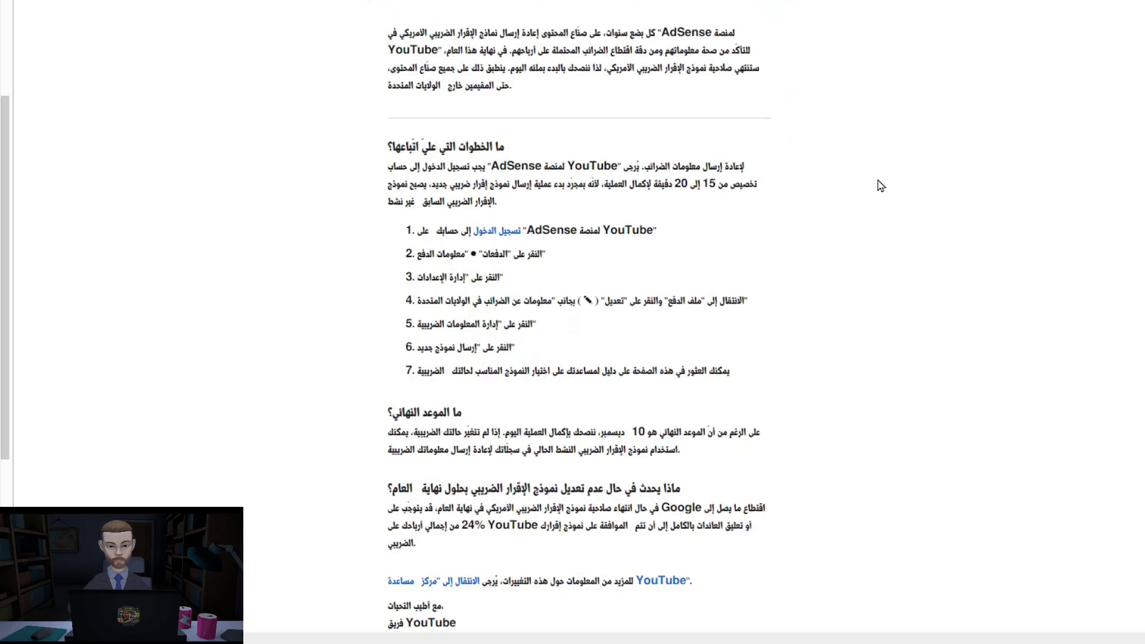
scroll(880, 185, "down", 1)
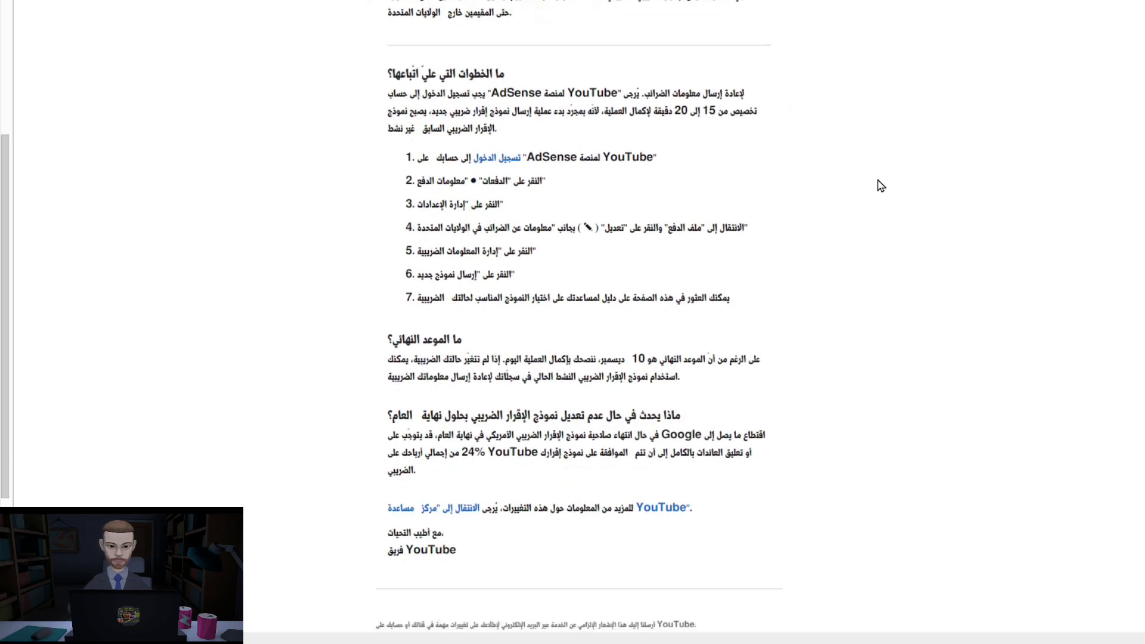
scroll(881, 183, "down", 1)
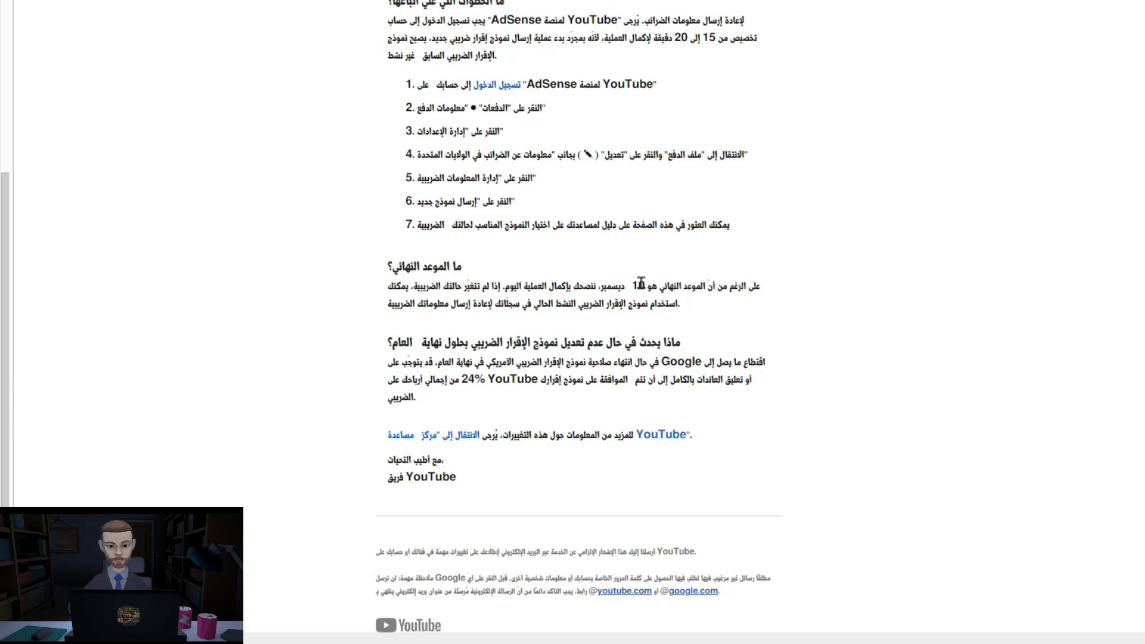
left_click_drag(653, 282, 604, 286)
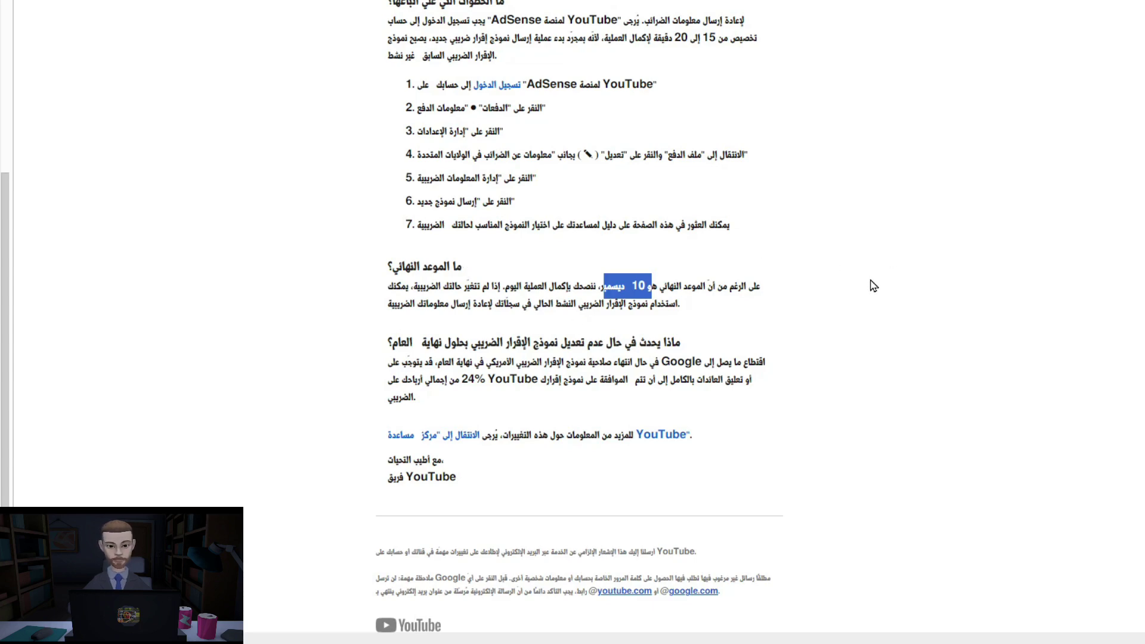
left_click_drag(495, 385, 443, 380)
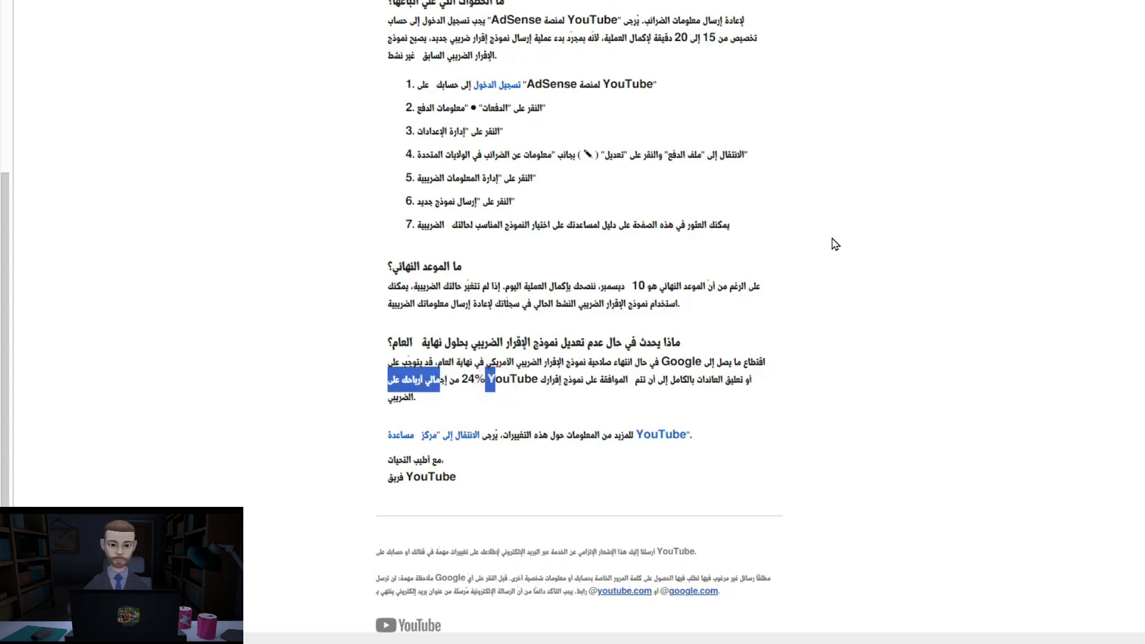
Open AdSense through the sign-in link in the e-mail's instructions and go to the settings of its payments information.
scroll(854, 148, "up", 2)
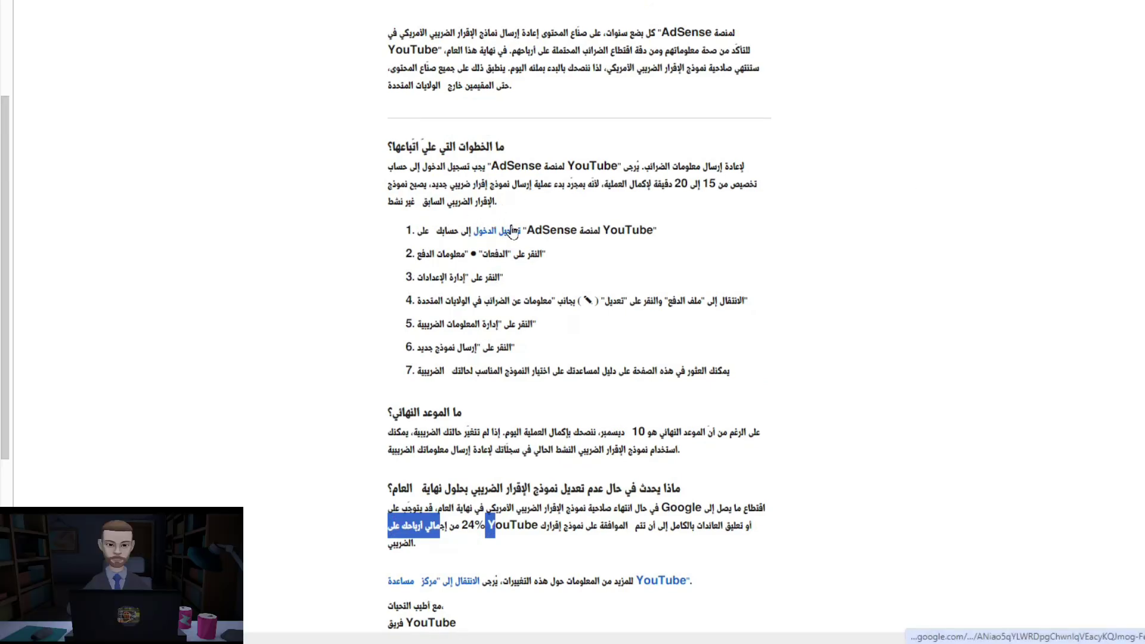
left_click(512, 231)
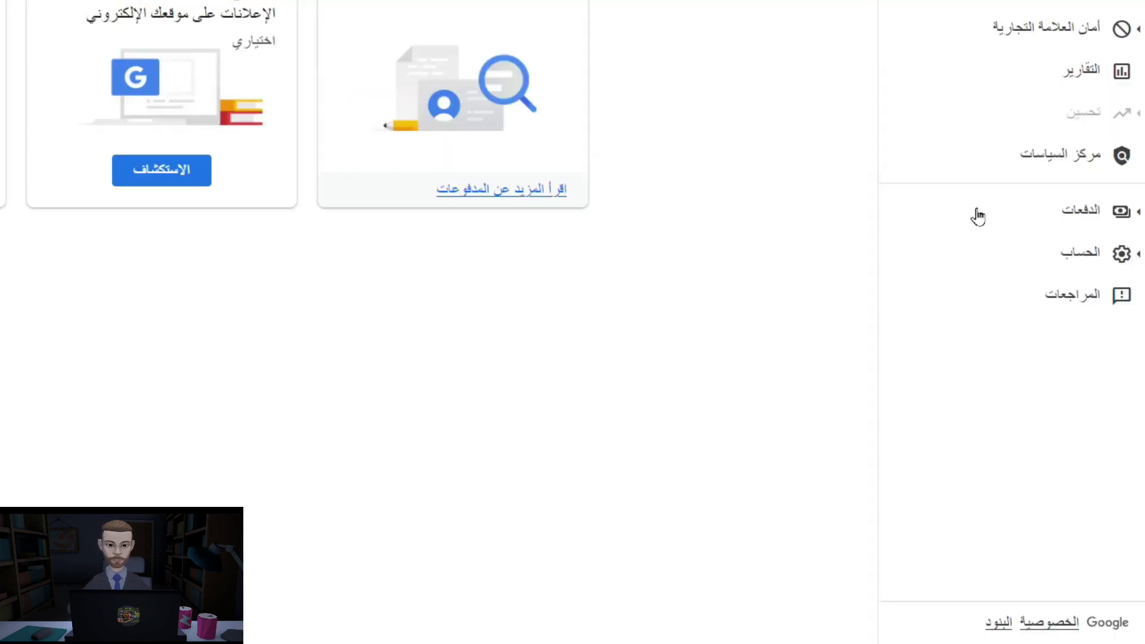
left_click(1074, 202)
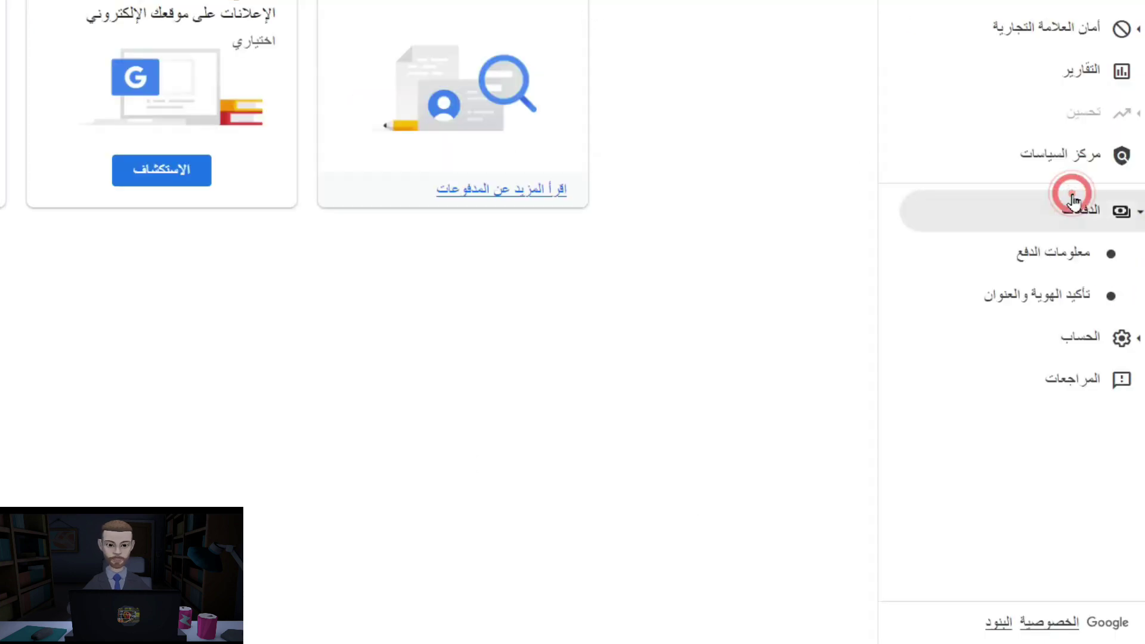
left_click(1058, 253)
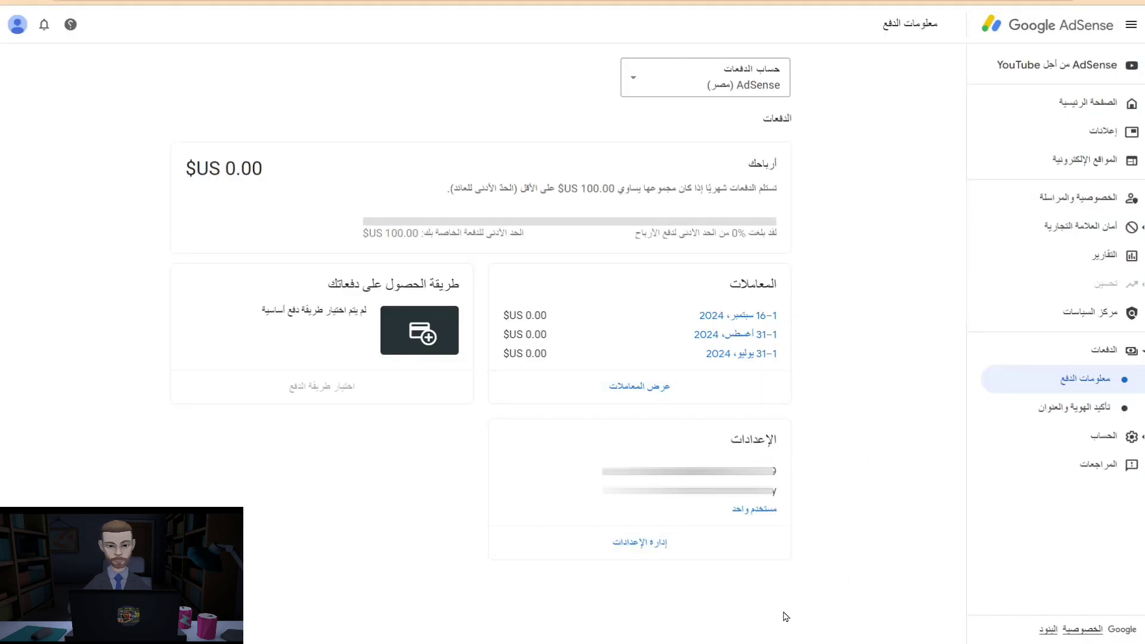
left_click(640, 544)
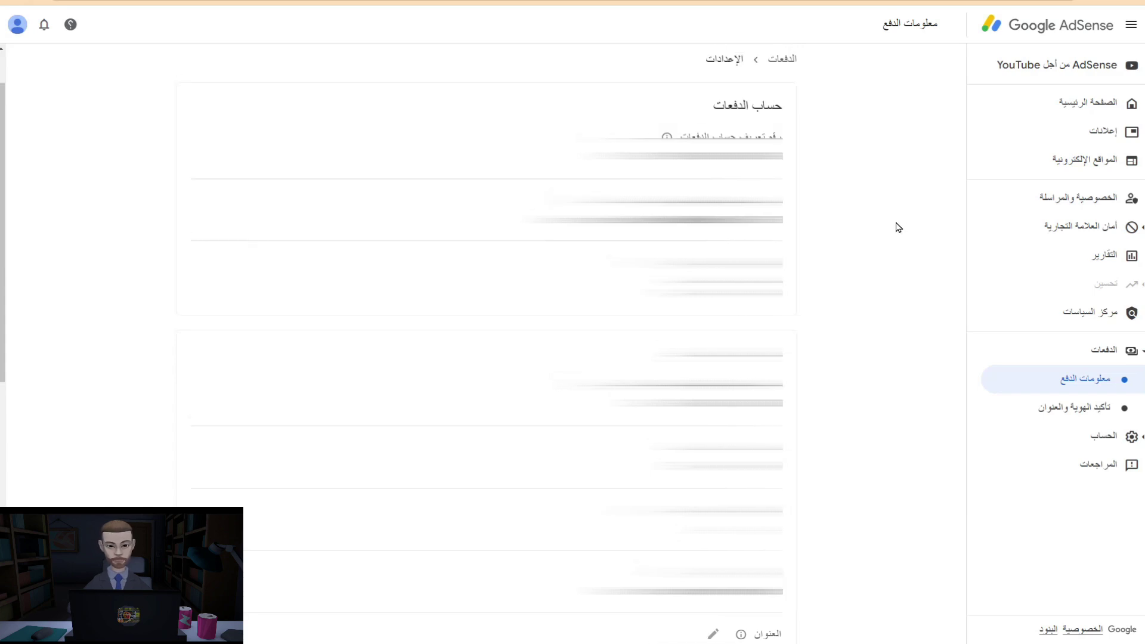
Open the tax information management page from the United States tax info entry in the payment settings.
scroll(829, 338, "down", 5)
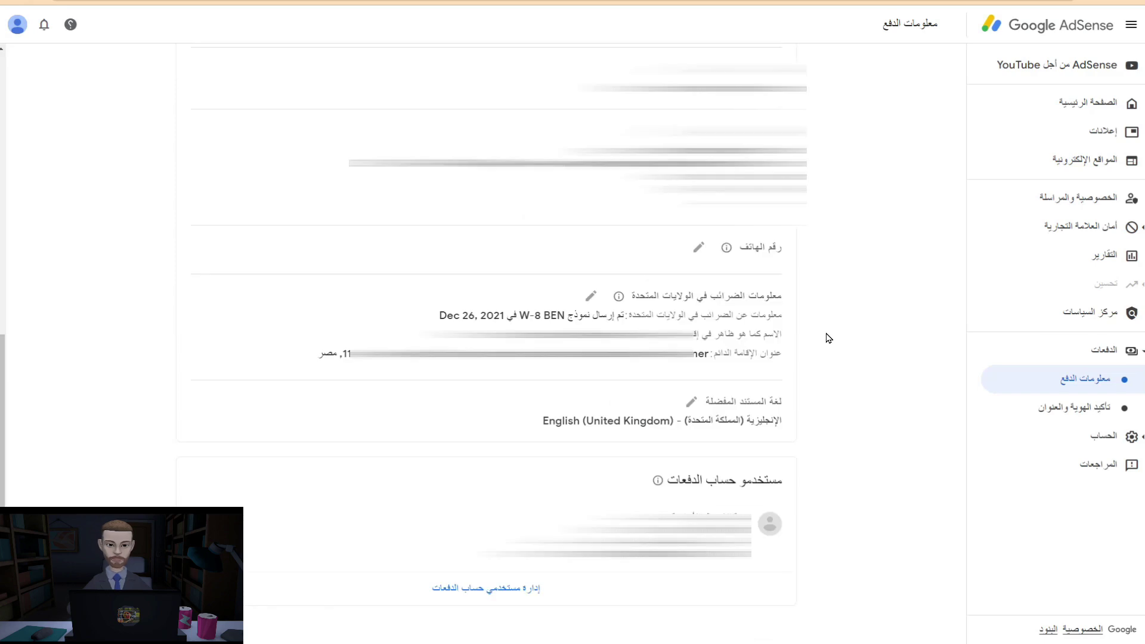
left_click(591, 298)
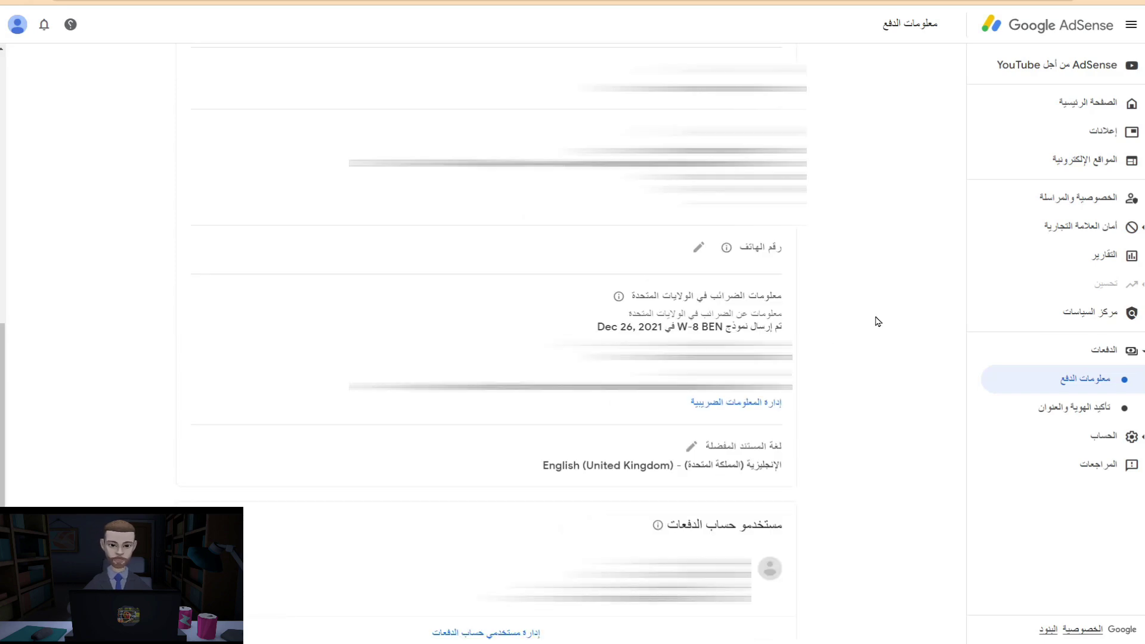
left_click(740, 408)
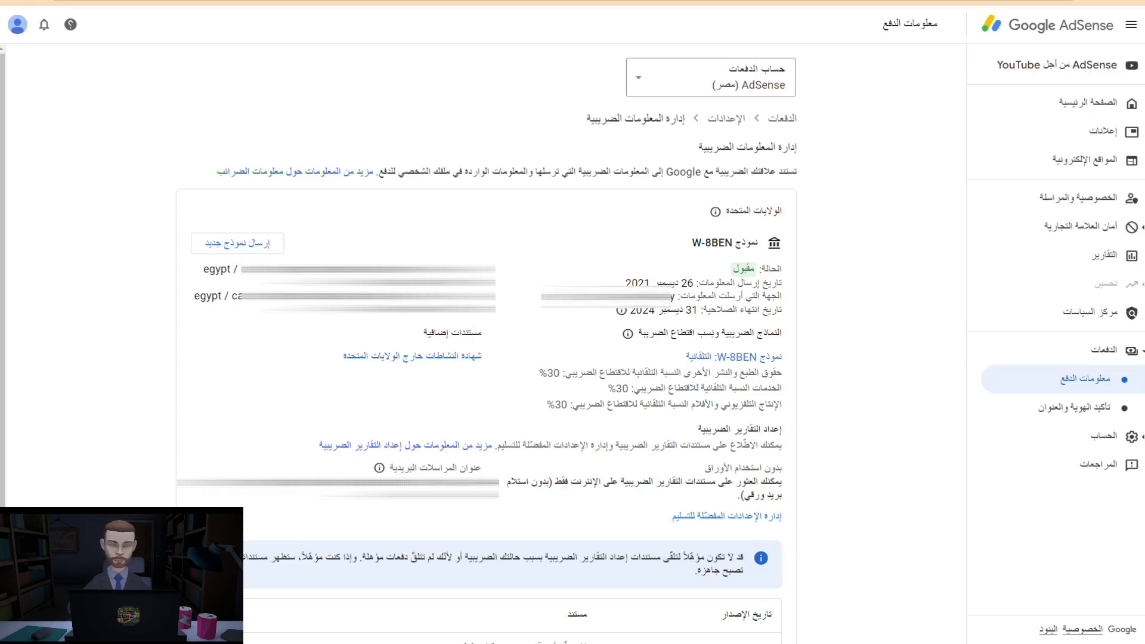
Copy the personal details from the existing W-8BEN form's record and paste them into Notepad.
double_click(606, 297)
right_click(606, 299)
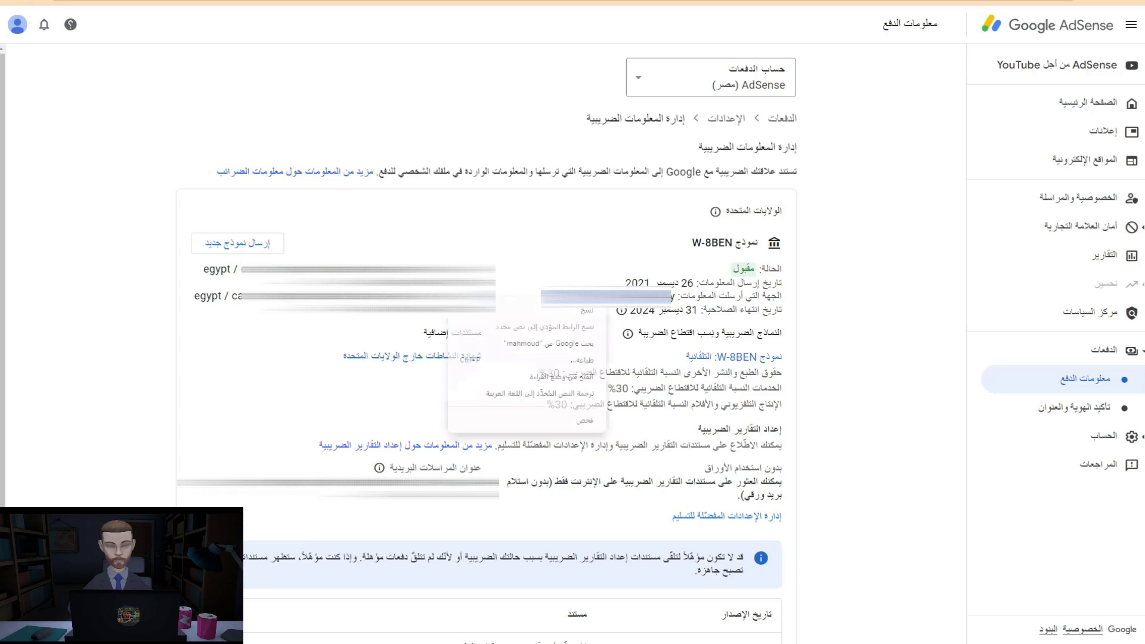
left_click(858, 256)
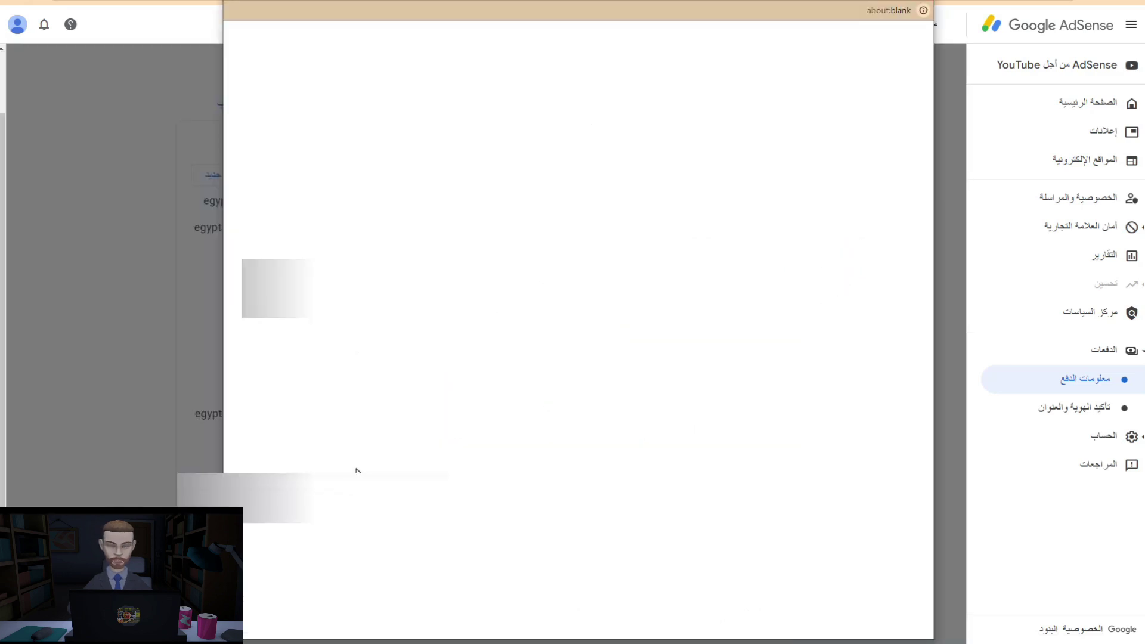
left_click(517, 513)
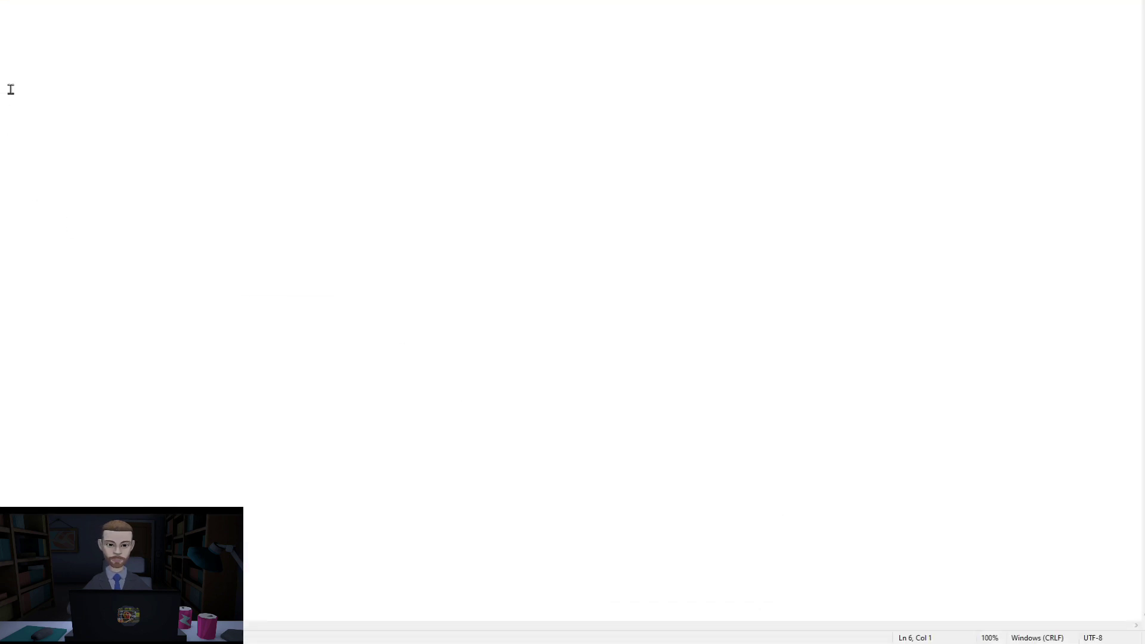
right_click(6, 57)
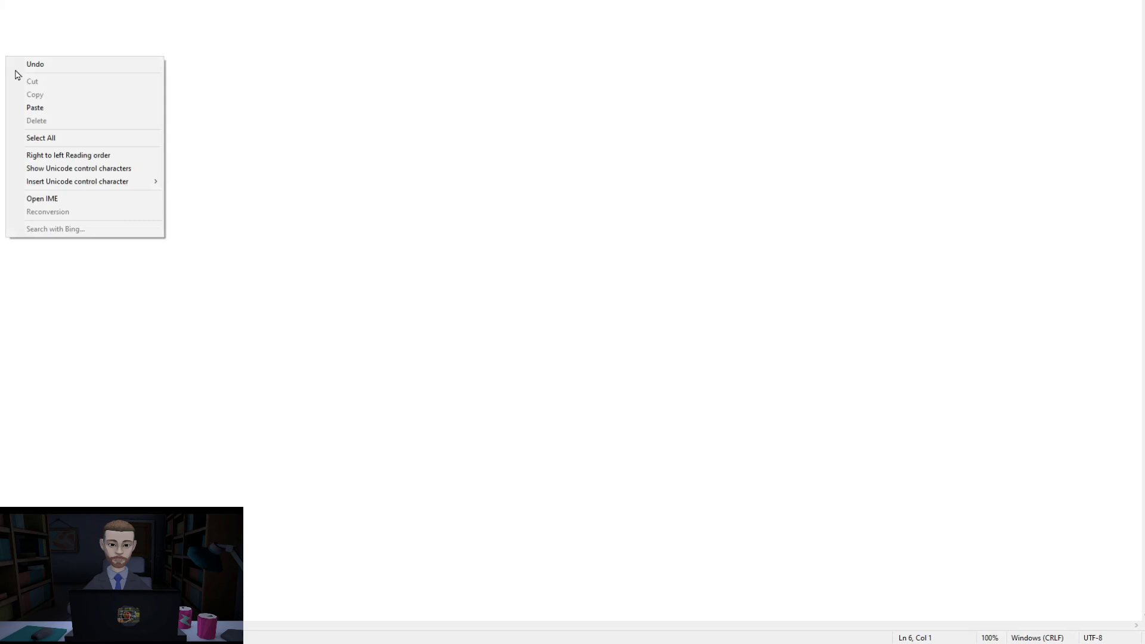
left_click(39, 107)
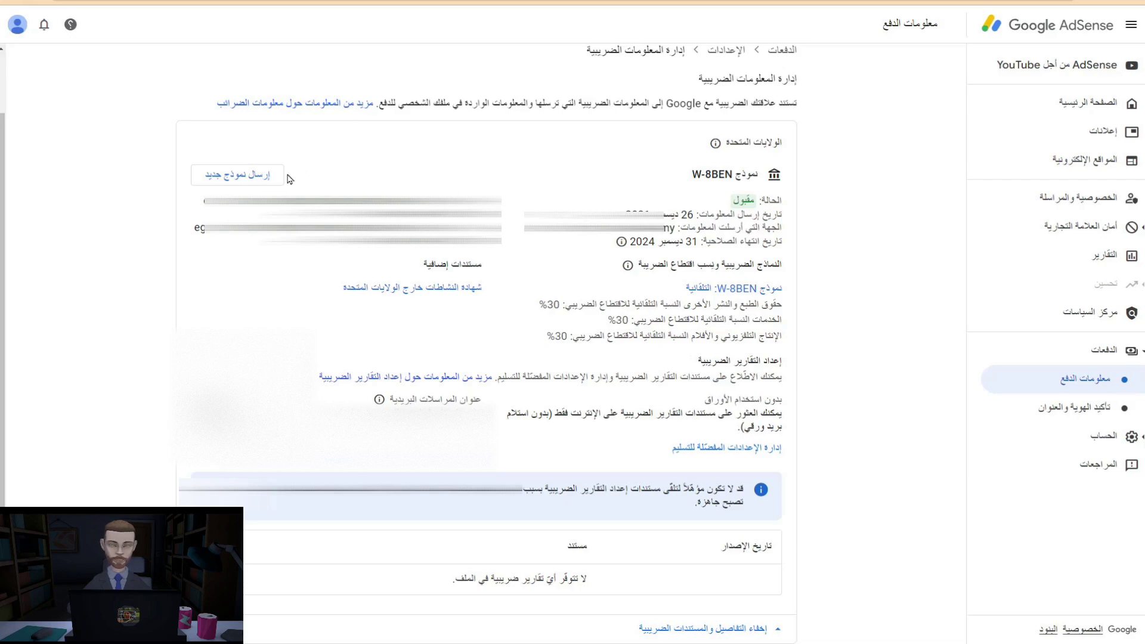
Back in AdSense, start a new United States tax form to replace the existing W-8BEN and open it.
left_click(235, 179)
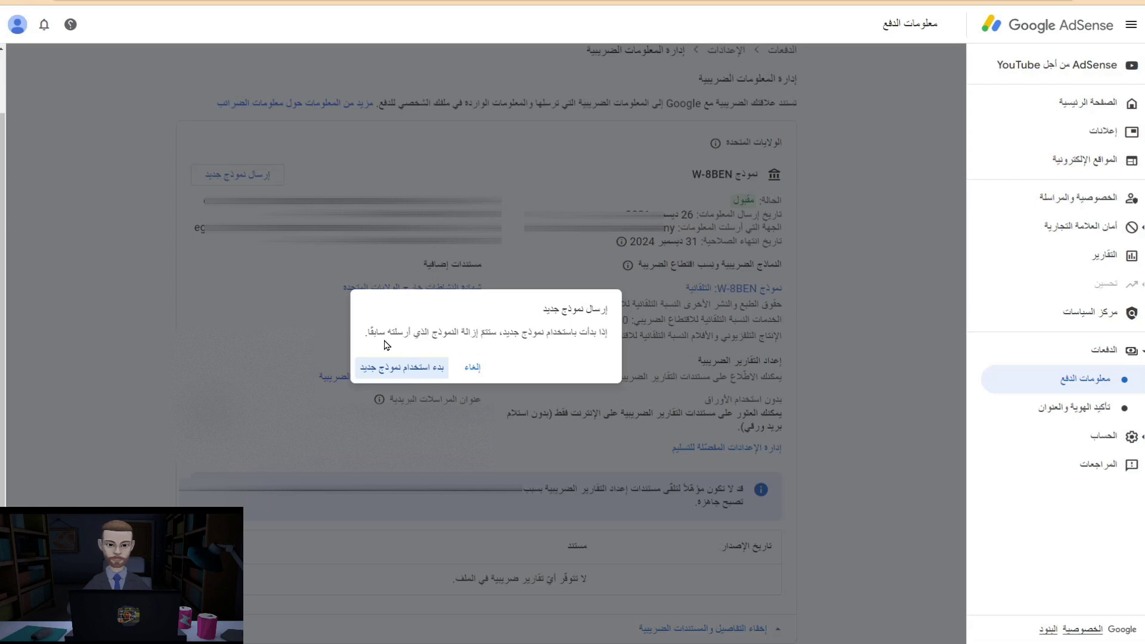
left_click(409, 368)
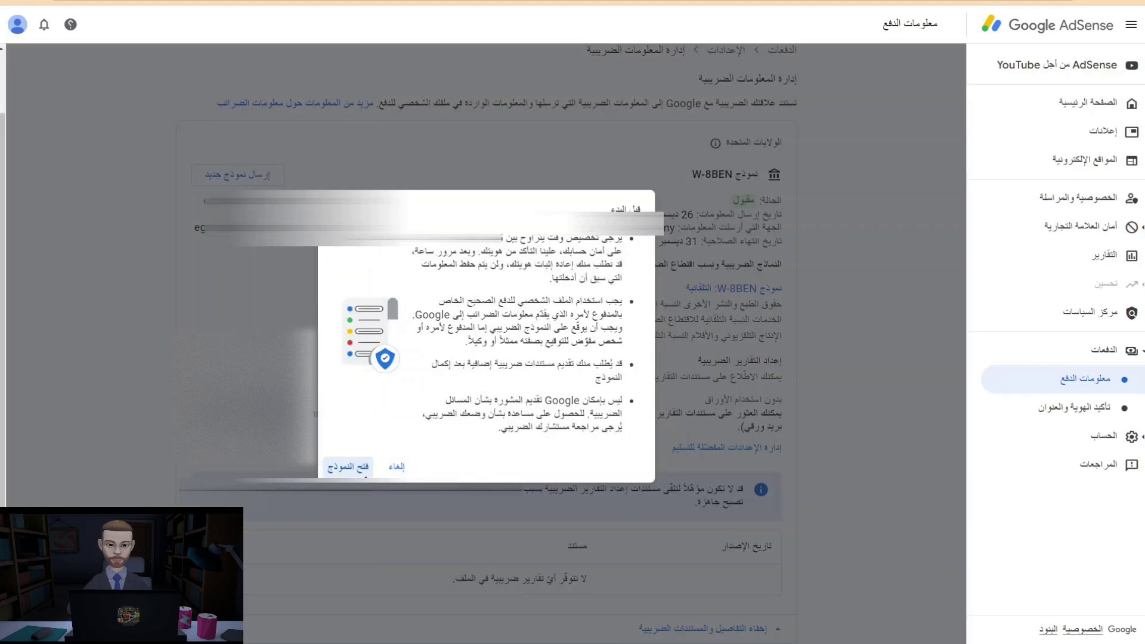
left_click(348, 466)
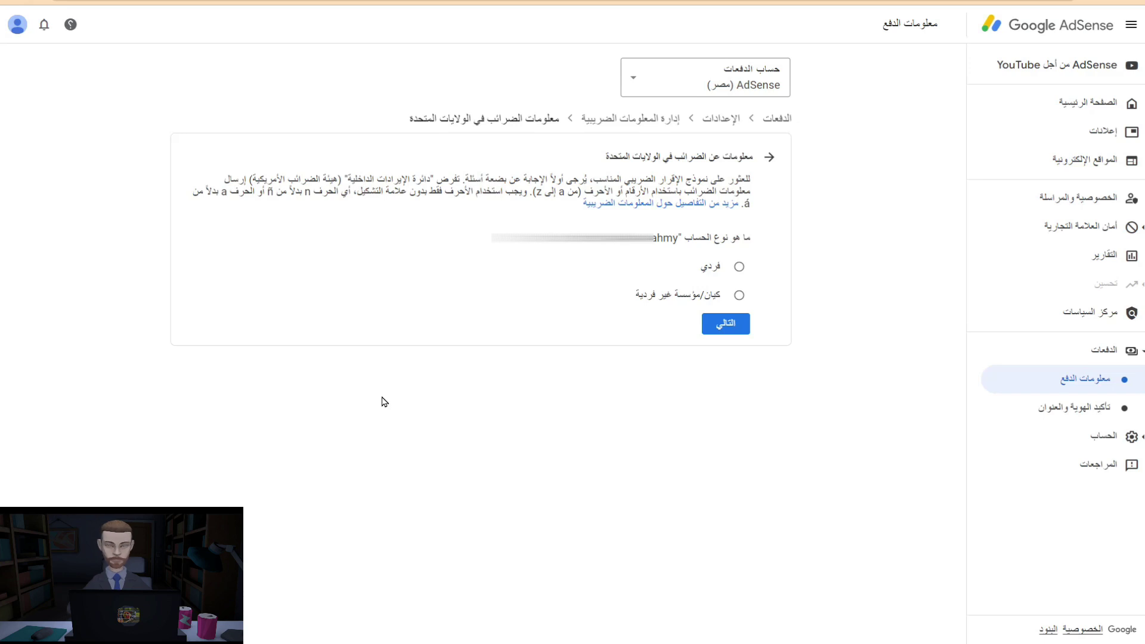
Declare the account as individual and not a US citizen or resident, choose the W-8BEN type and open that form.
left_click(740, 267)
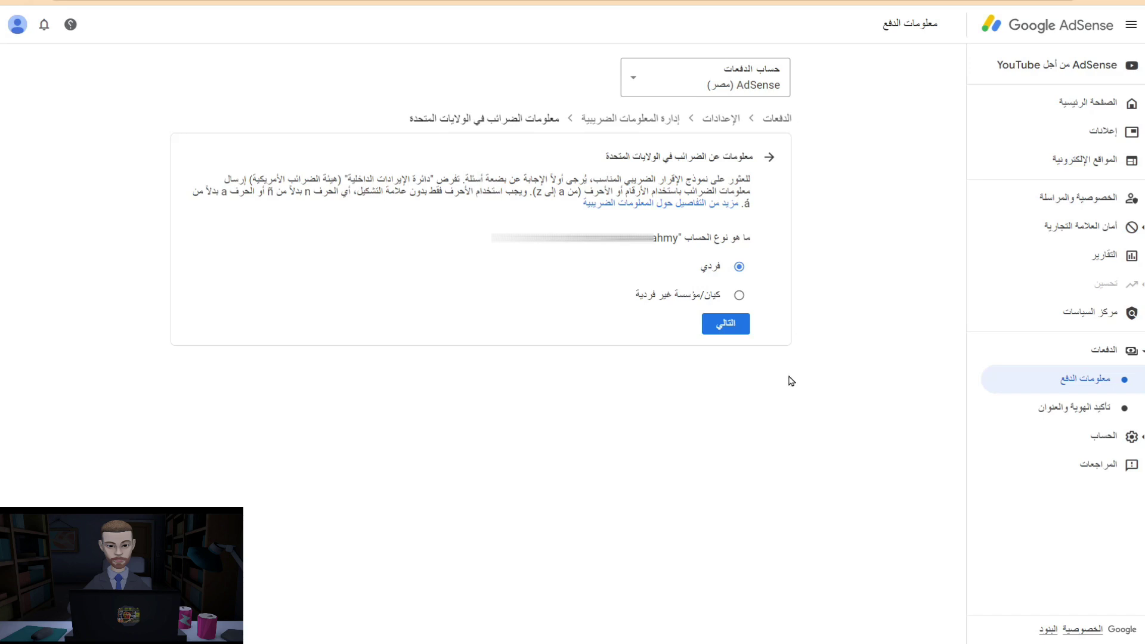
left_click(727, 326)
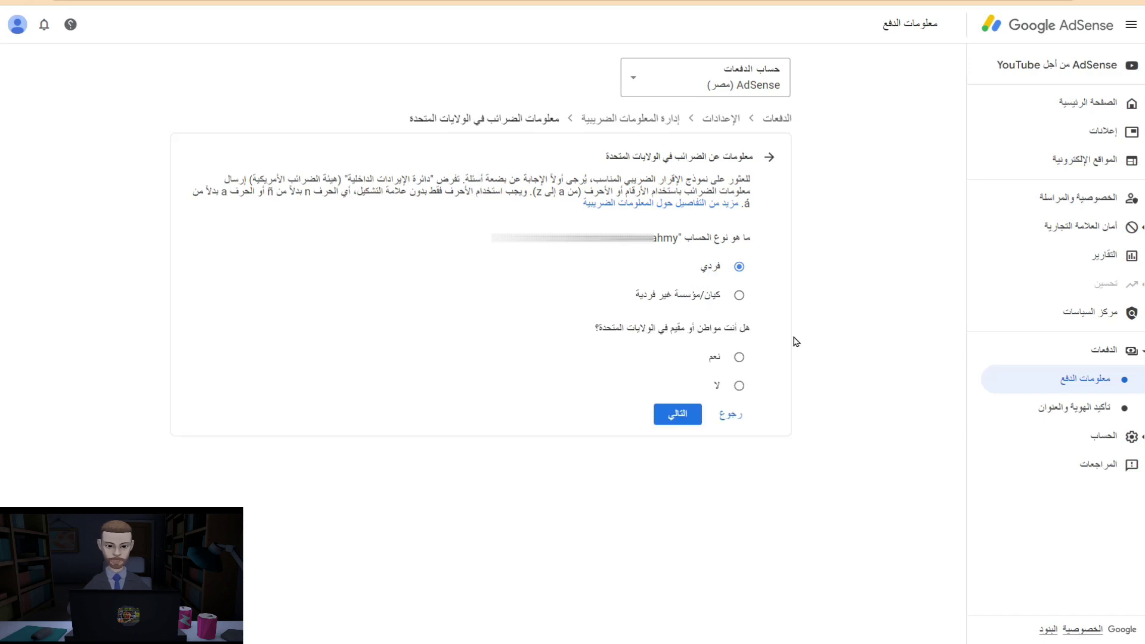
left_click(739, 389)
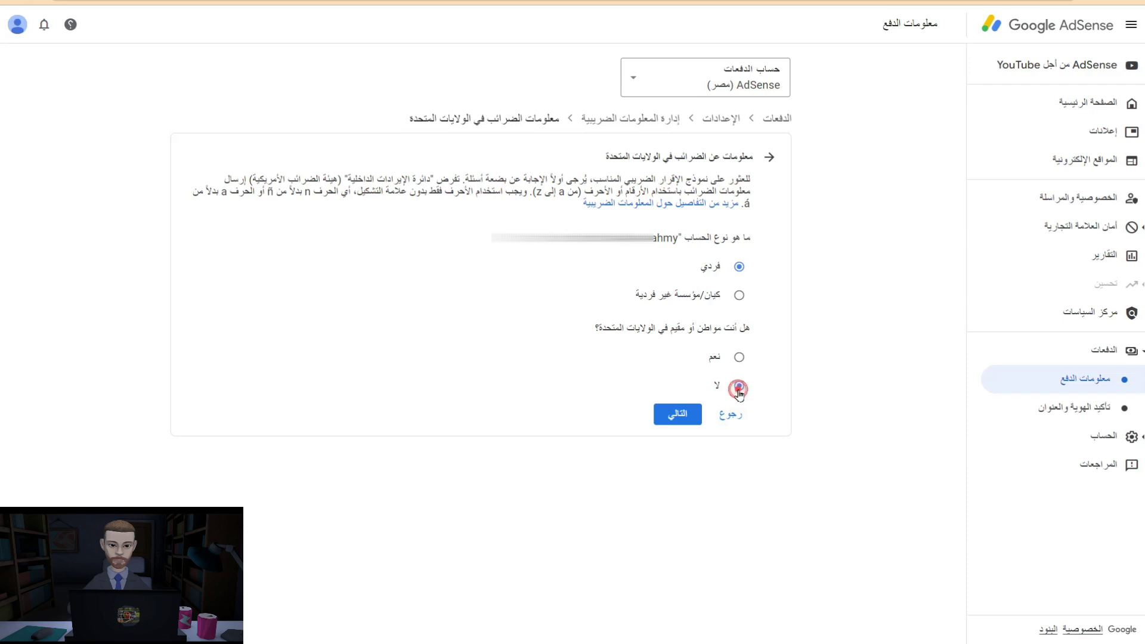
left_click(678, 420)
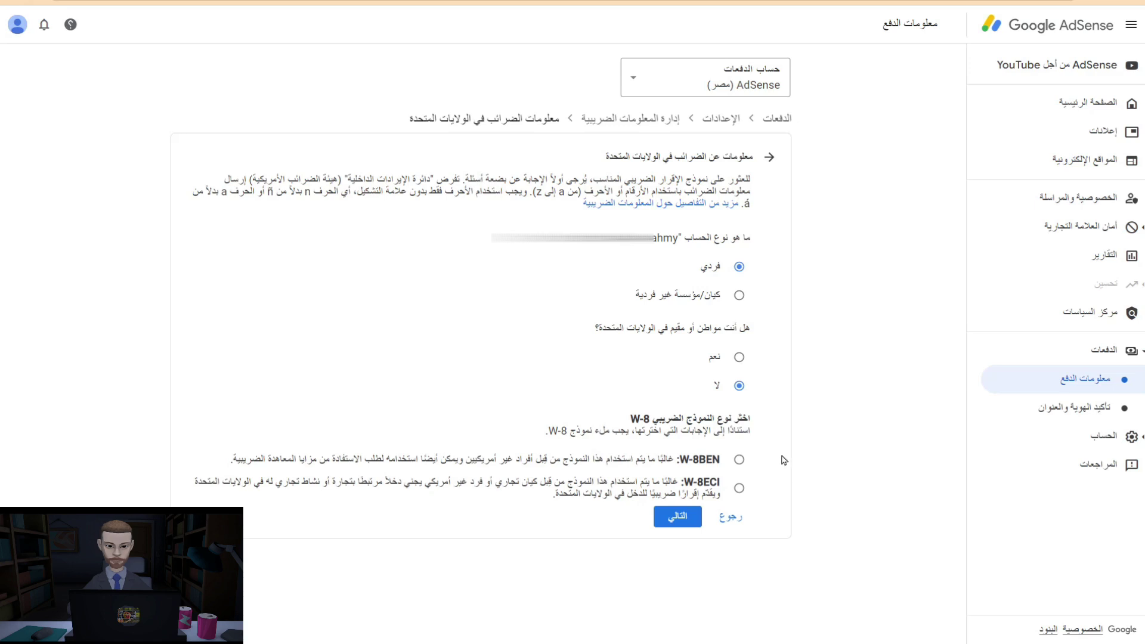
left_click(739, 461)
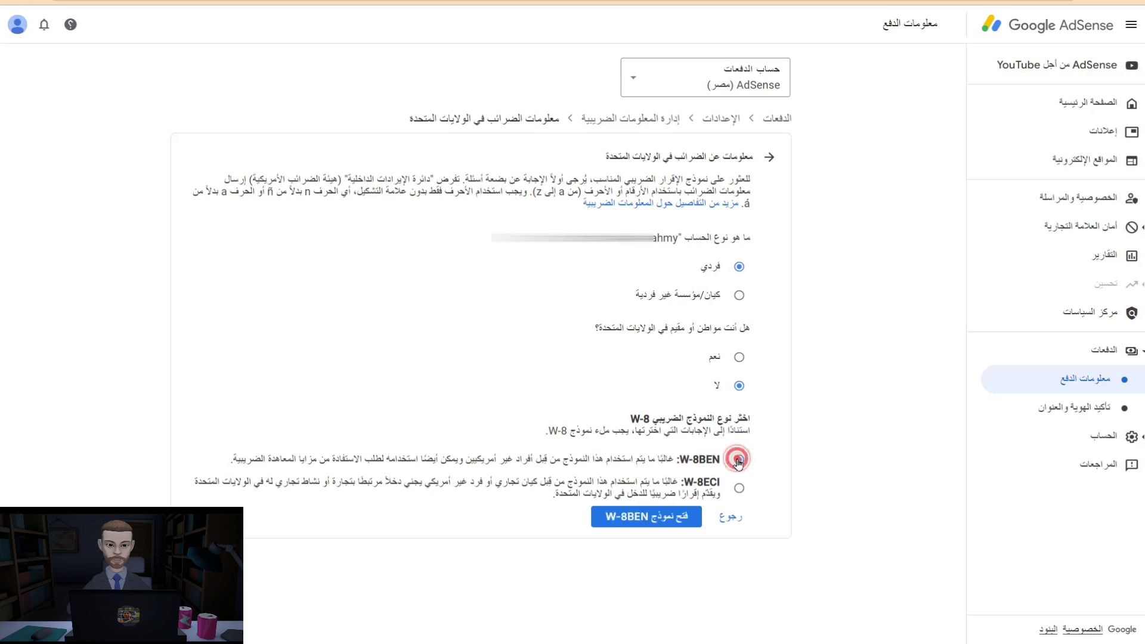
left_click(650, 520)
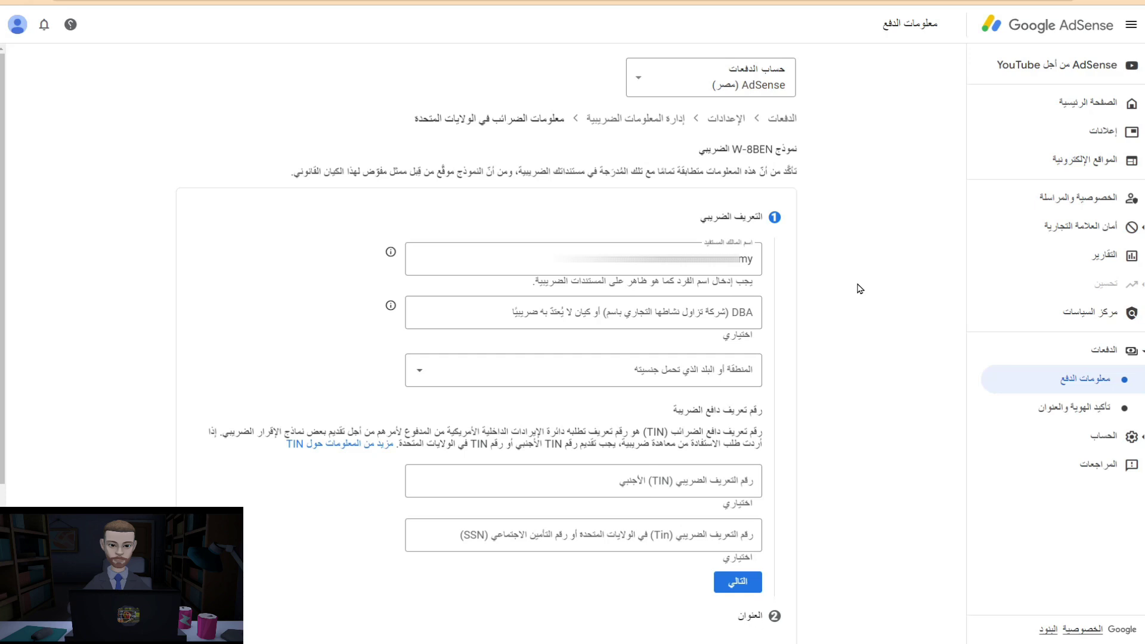
Set the country of citizenship to Egypt (مصر) and complete the tax identity section with both TIN fields left empty.
scroll(860, 288, "down", 2)
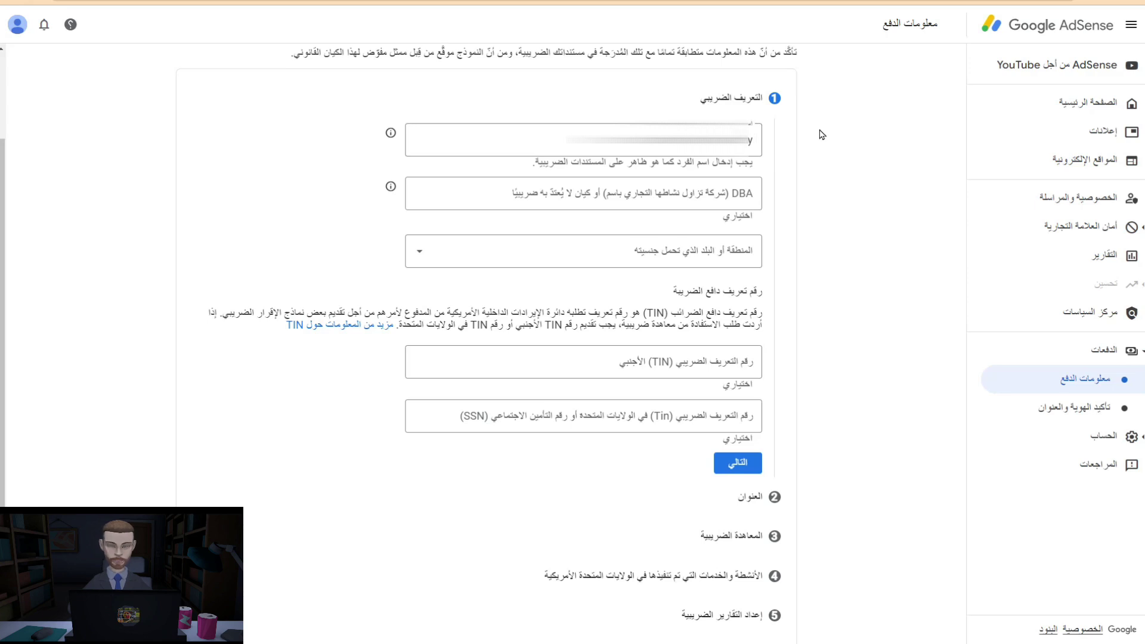
left_click(425, 253)
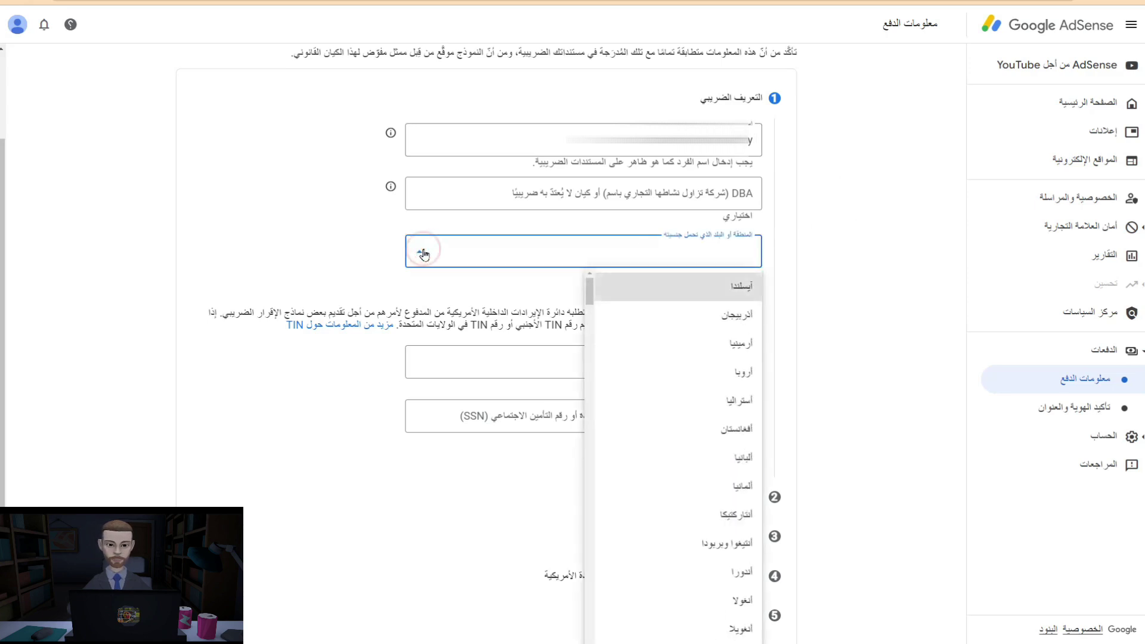
scroll(667, 346, "down", 10)
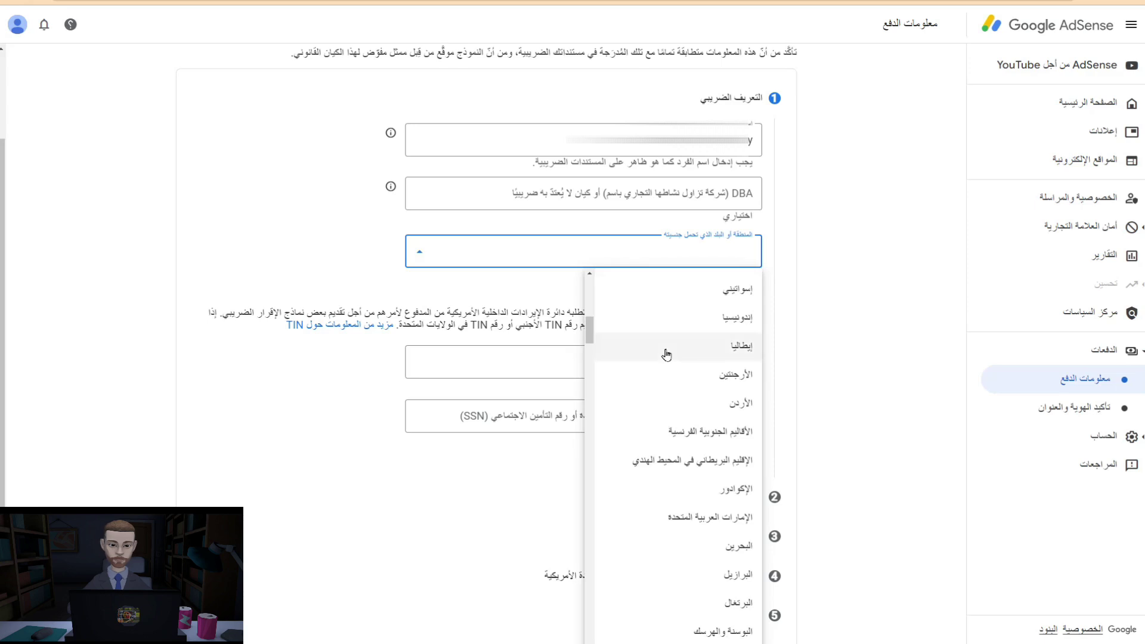
scroll(666, 355, "down", 5)
left_click(734, 484)
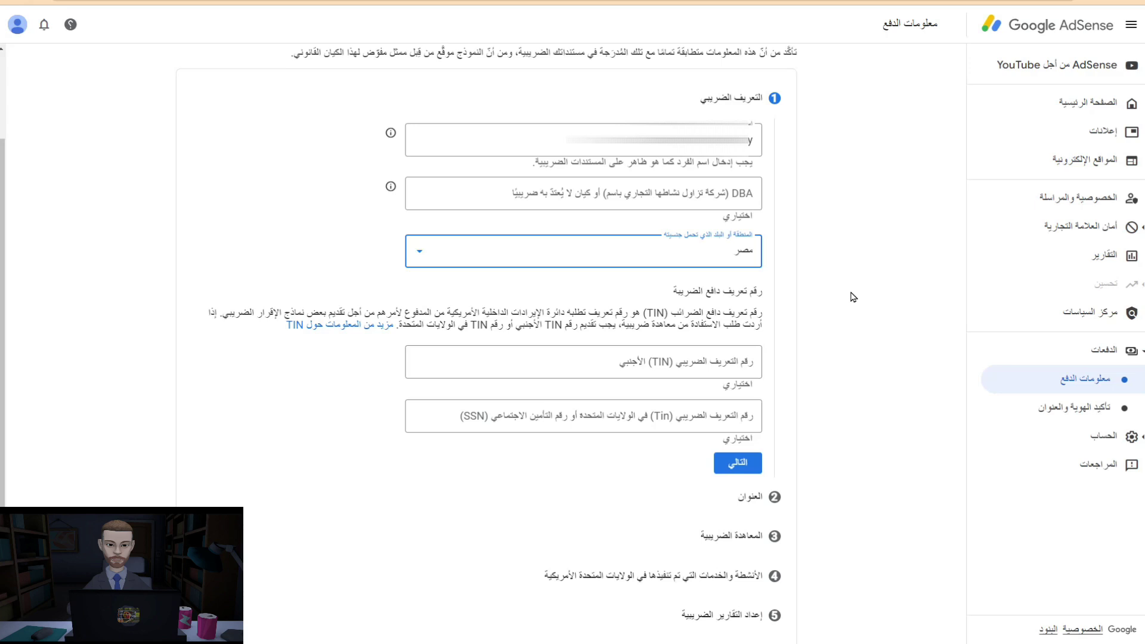
left_click(737, 464)
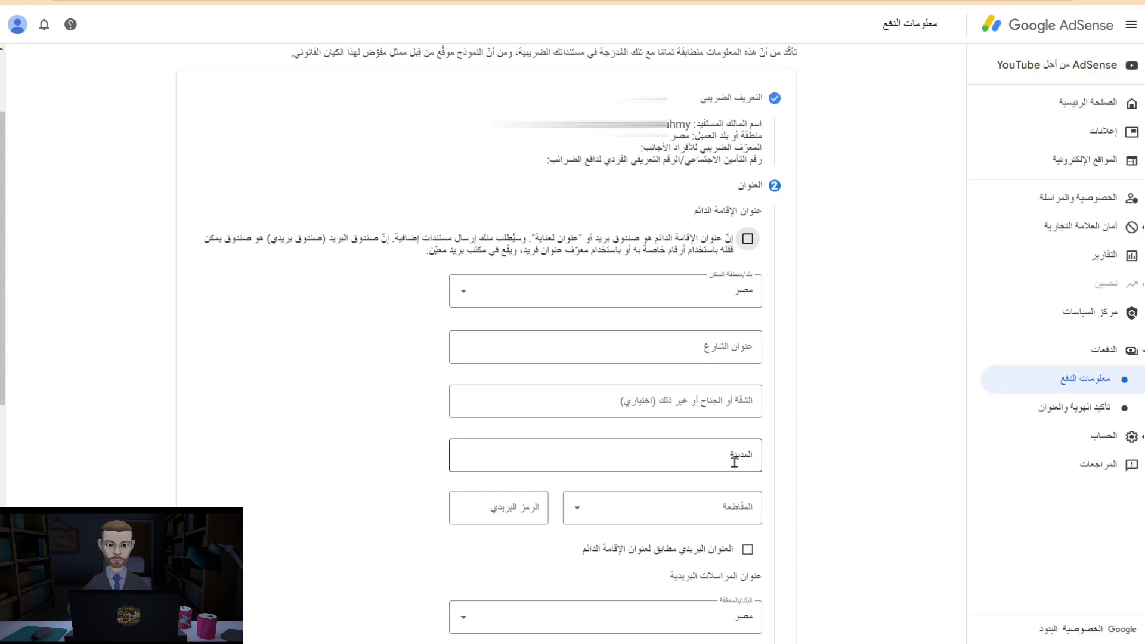
Fill in the permanent residence address, mark the mailing address as identical to it, and complete the address section.
scroll(856, 233, "down", 2)
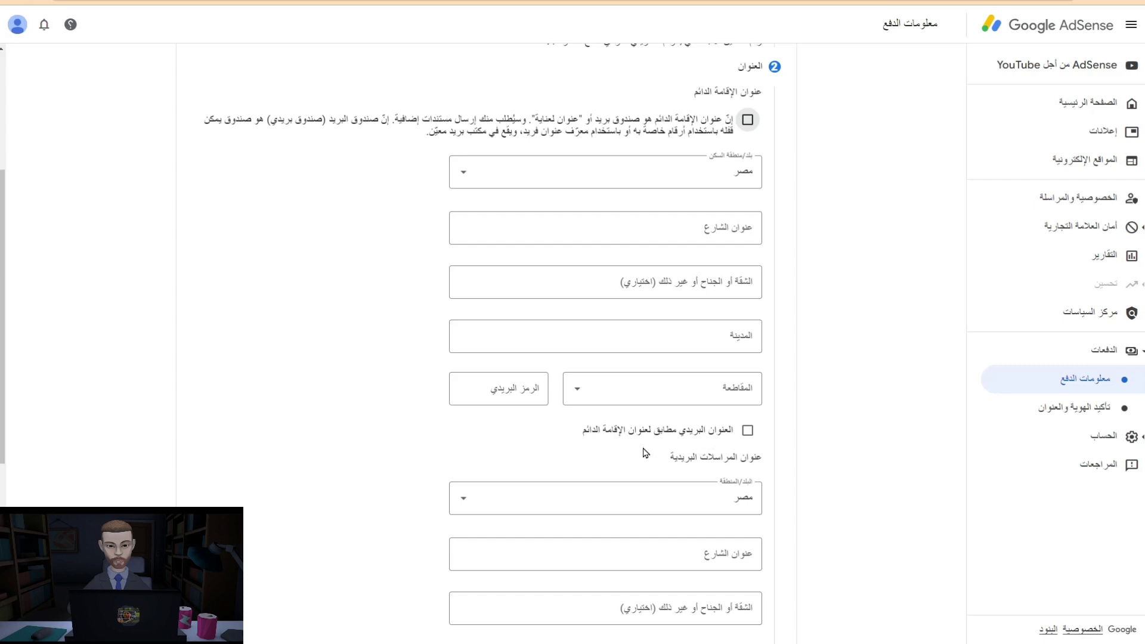
left_click(749, 433)
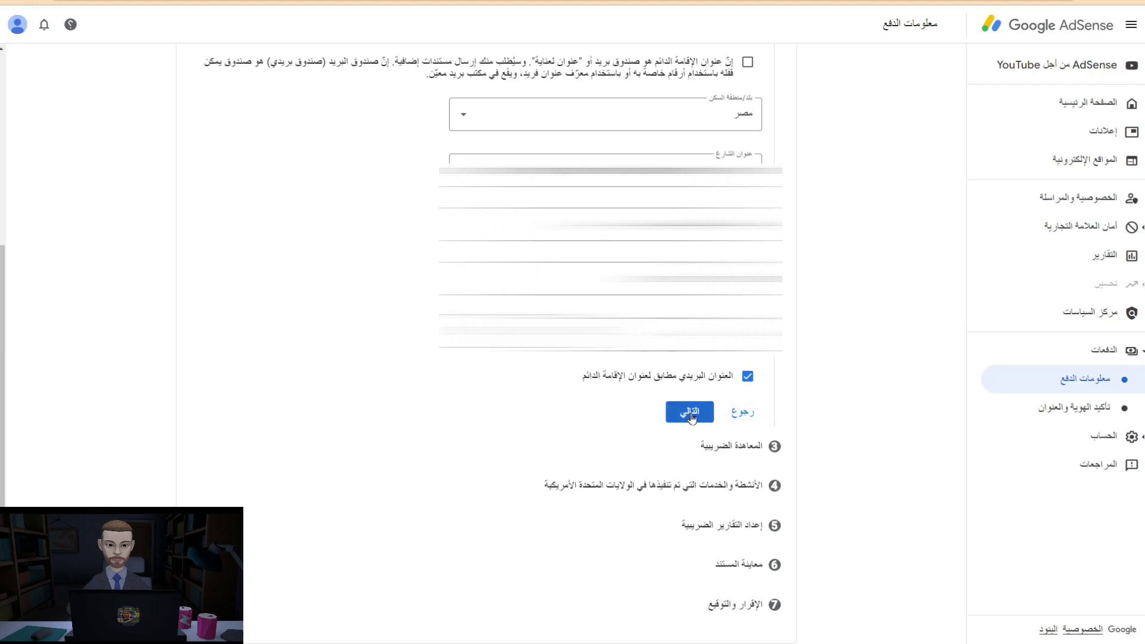
left_click(691, 418)
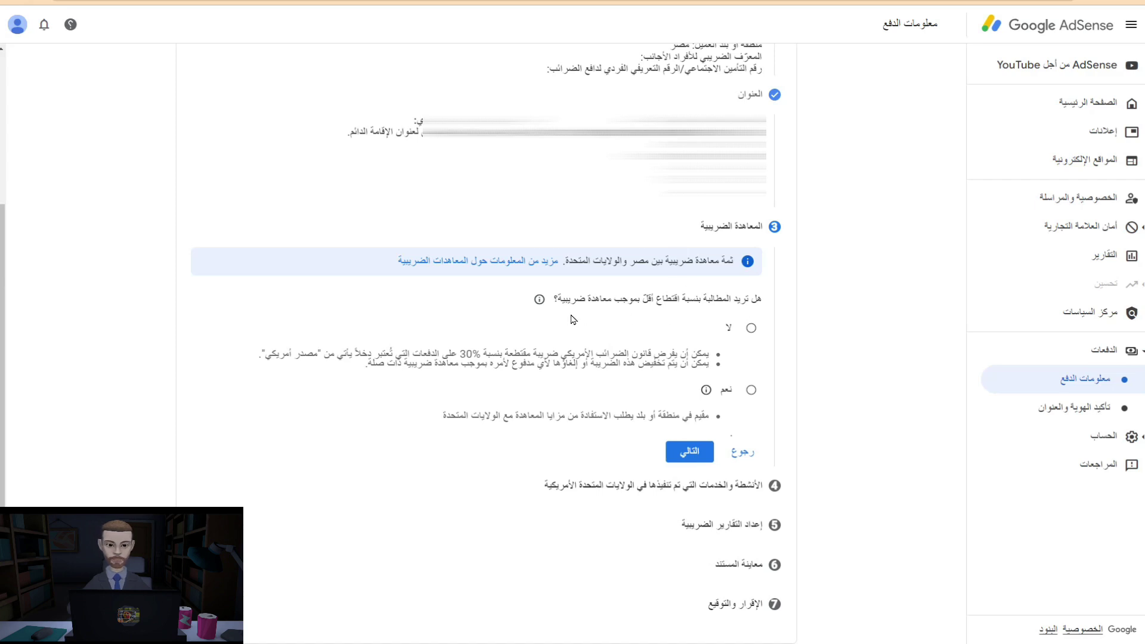
Decline a reduced treaty withholding rate, answer No to US activities and services, certify that all services are performed outside the US, and complete both sections.
left_click(752, 329)
left_click(693, 457)
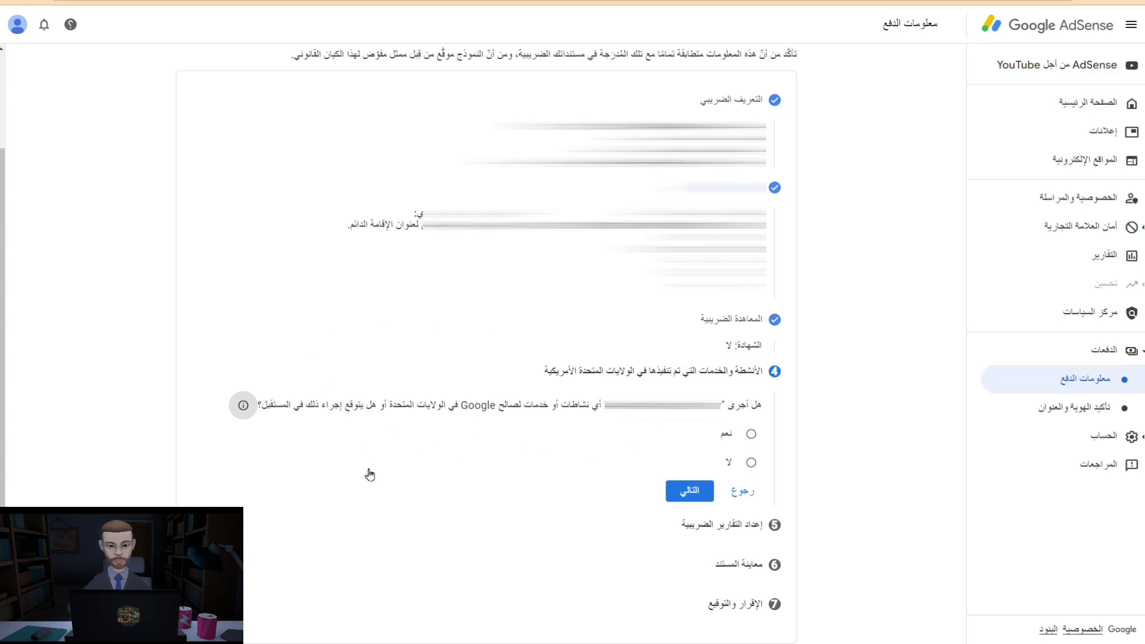
left_click(753, 464)
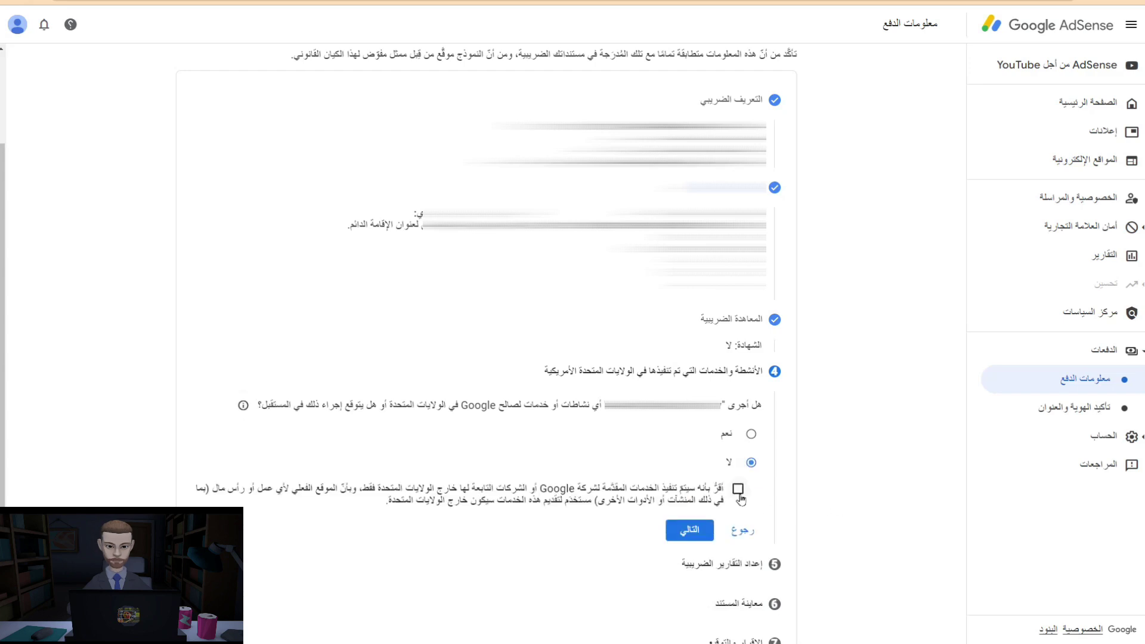
left_click(738, 490)
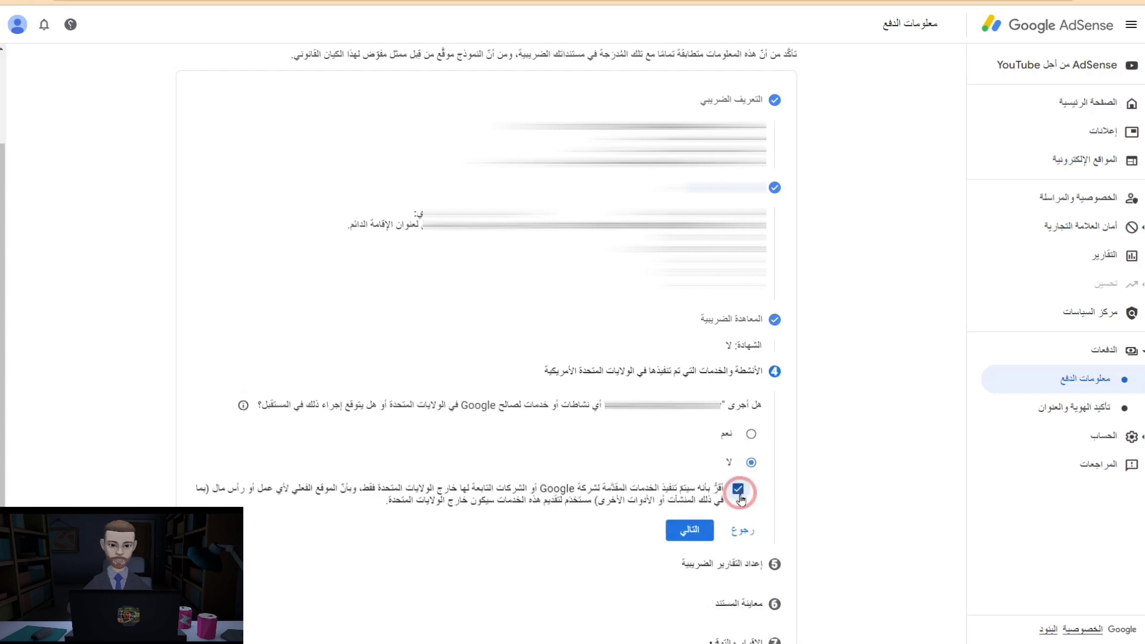
left_click(688, 532)
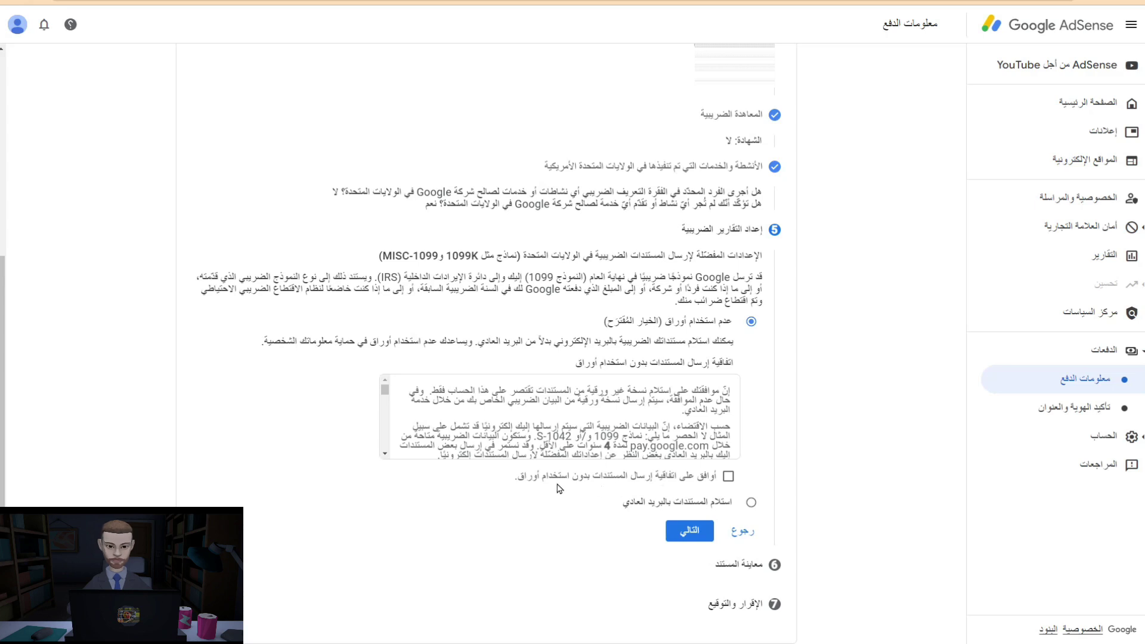
Accept the paperless delivery agreement for tax documents, confirm that the generated W-8BEN has been reviewed and is correct, and continue to the certification.
left_click(729, 479)
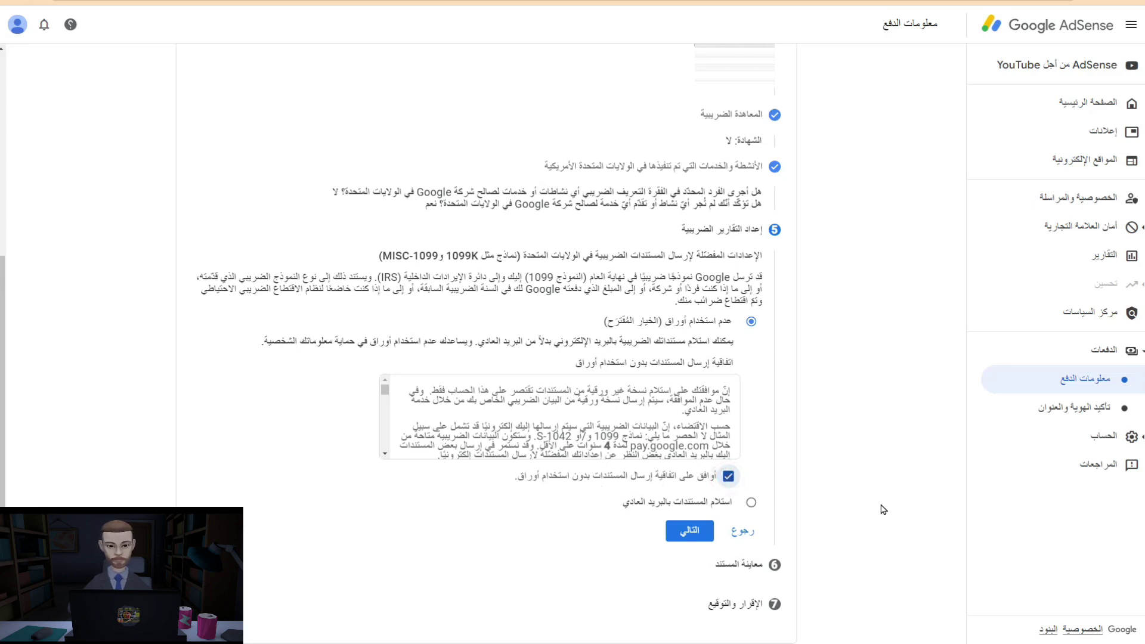
left_click(690, 531)
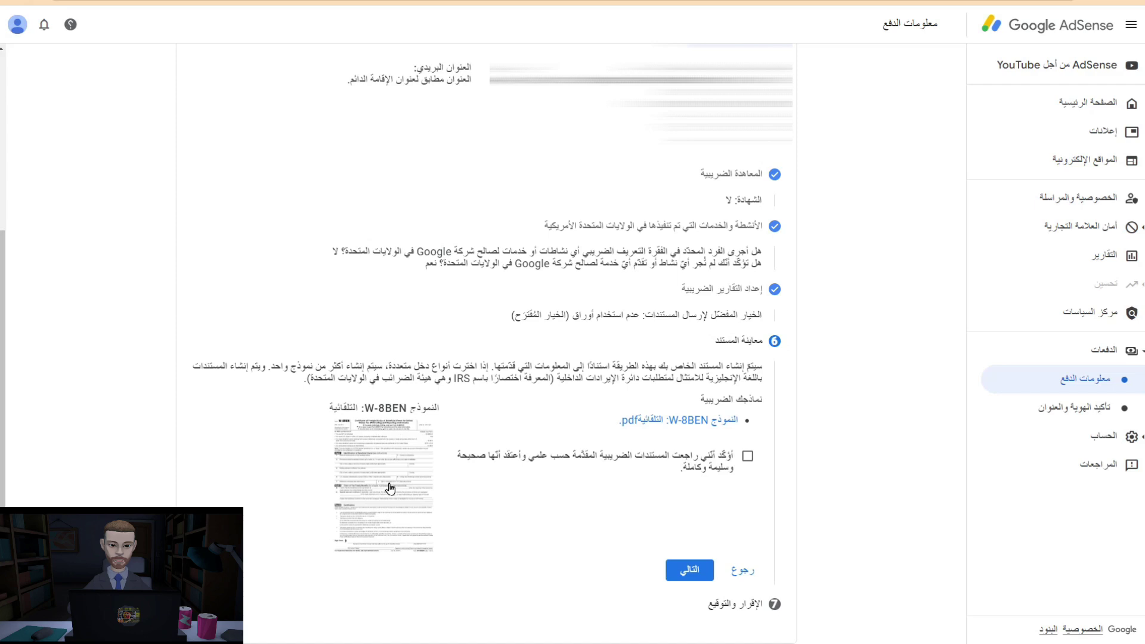
left_click(748, 457)
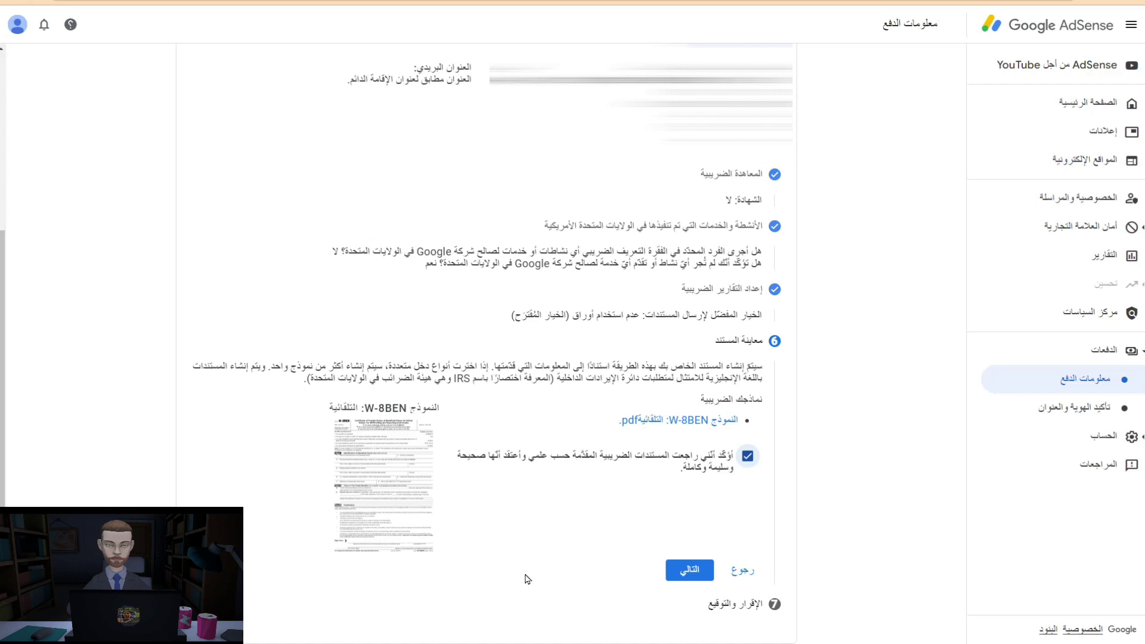
left_click(689, 571)
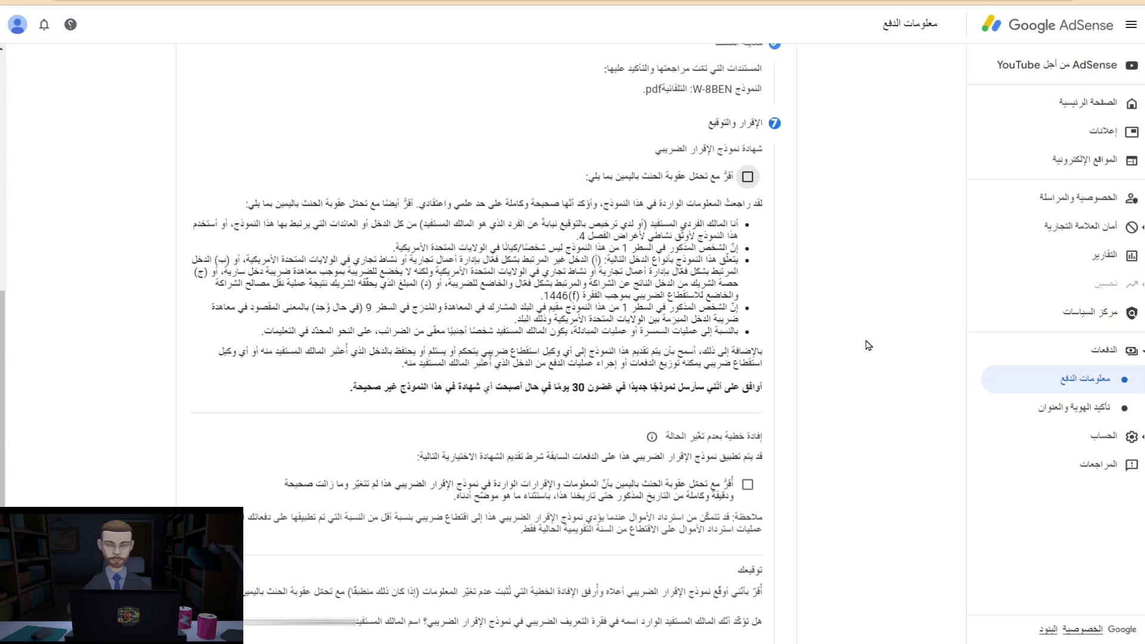
Certify the form under penalty of perjury, add the unchanged-status affidavit with year 2020, confirm being the named beneficial owner, and submit the form.
left_click(747, 178)
scroll(823, 239, "down", 3)
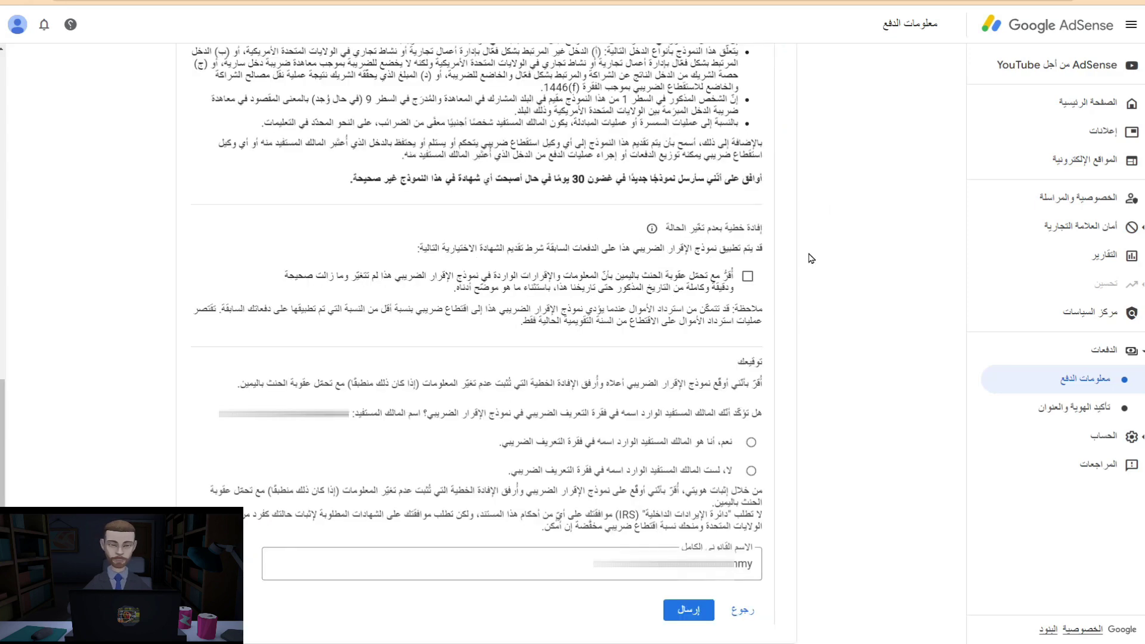
left_click(751, 282)
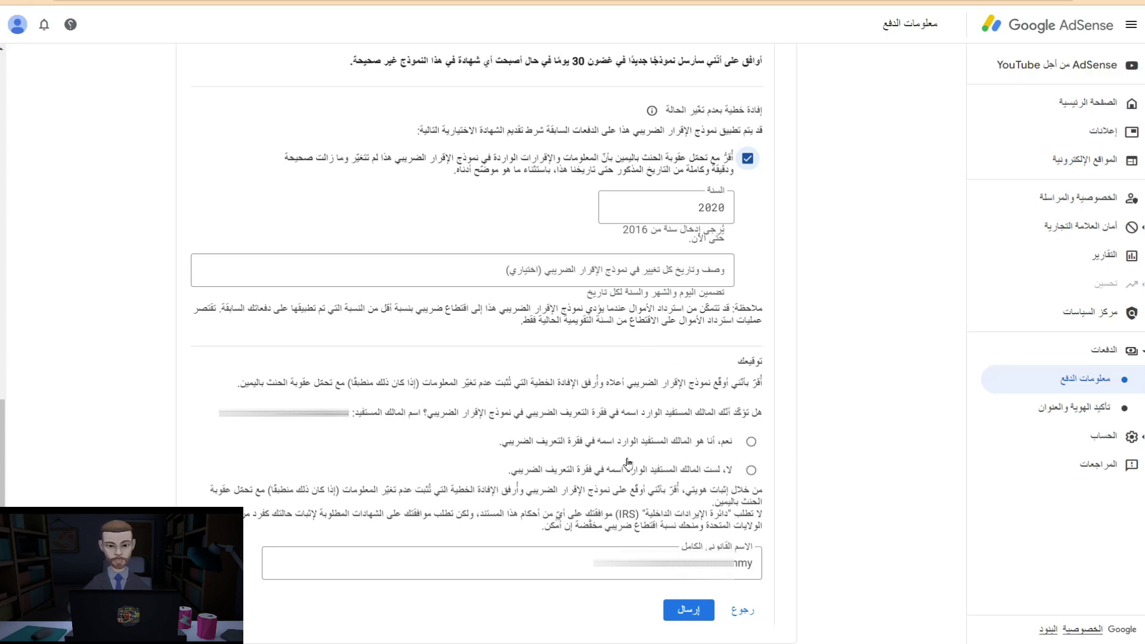
left_click(751, 442)
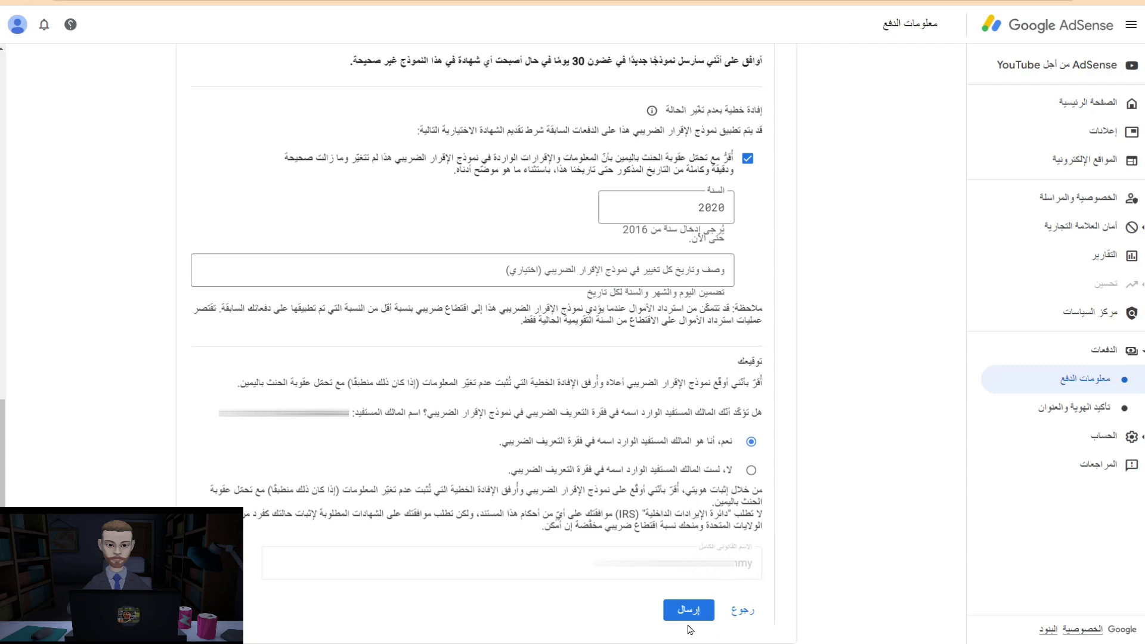
left_click(686, 615)
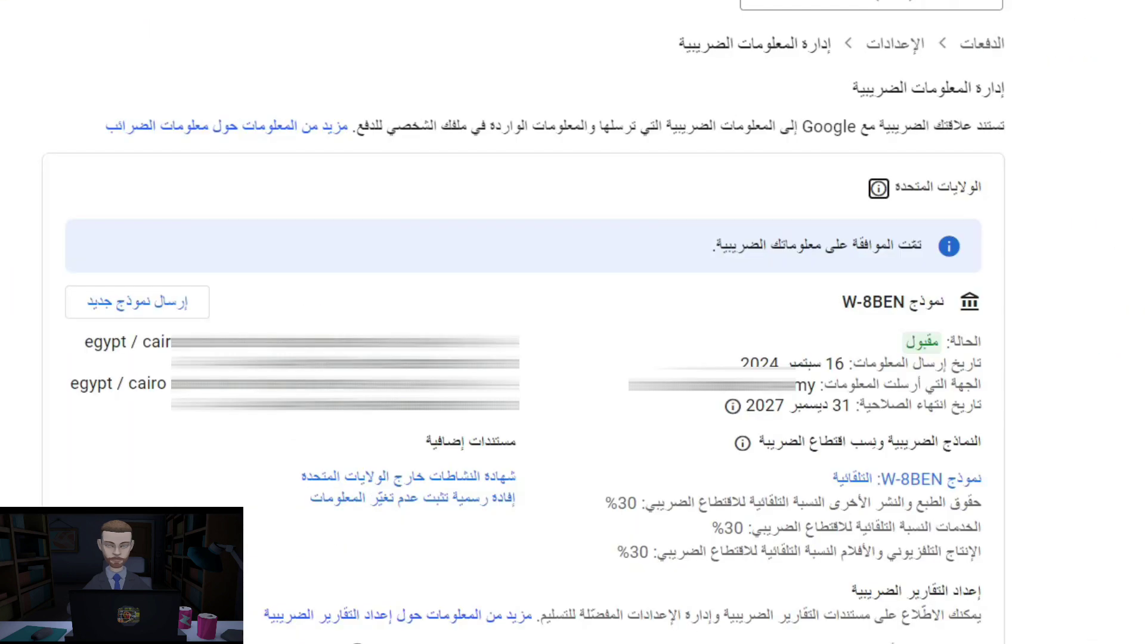